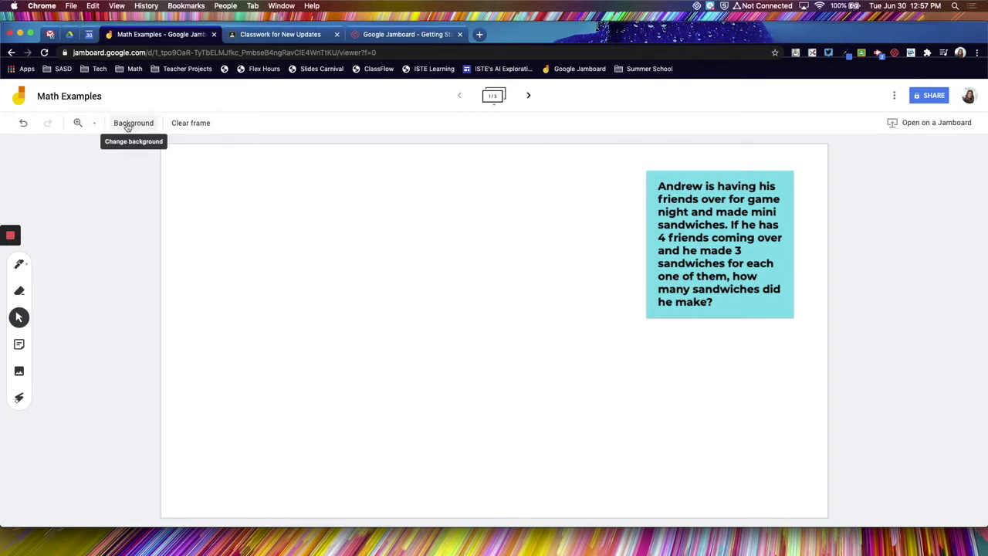
Try the dots background on the frame, and set the frame's background to squares.
left_click(128, 127)
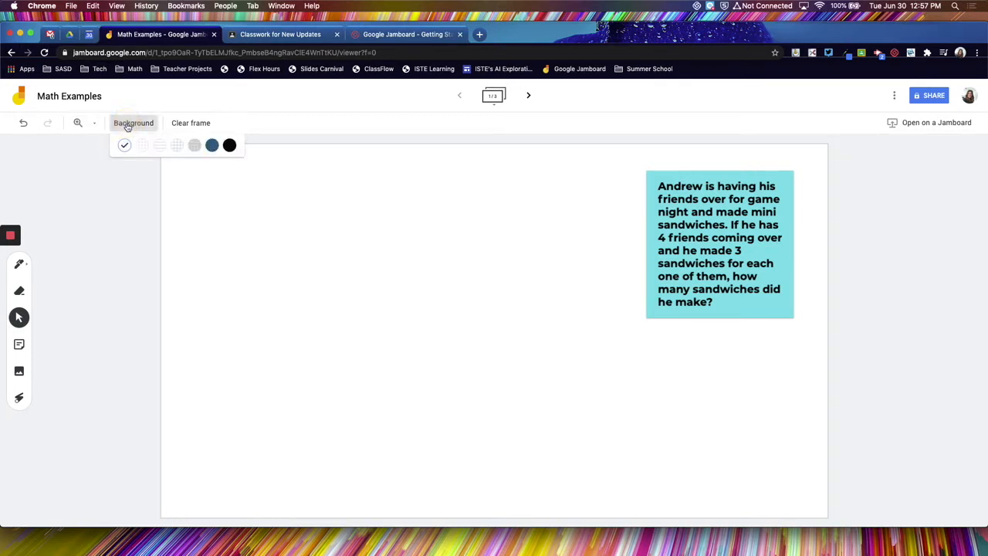
left_click(141, 147)
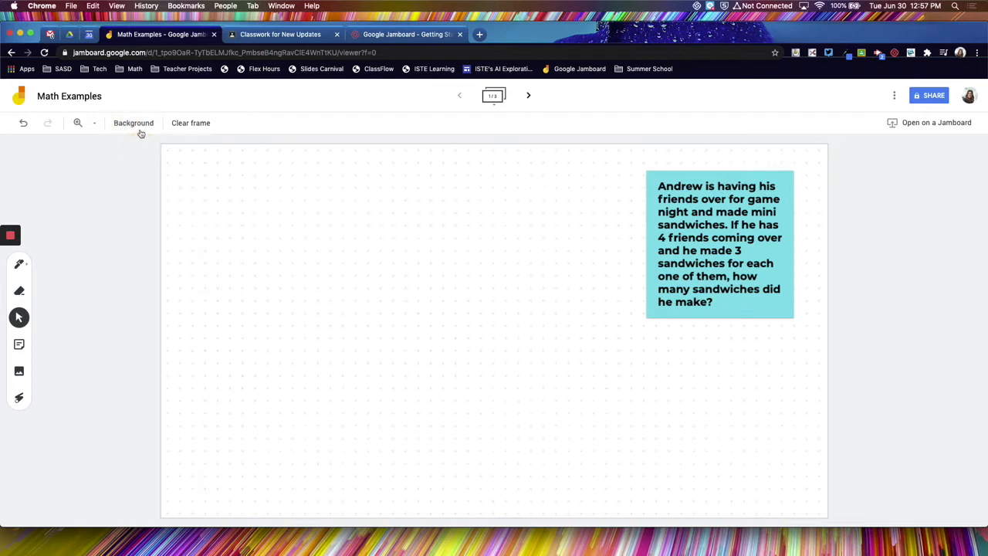
left_click(137, 125)
left_click(176, 147)
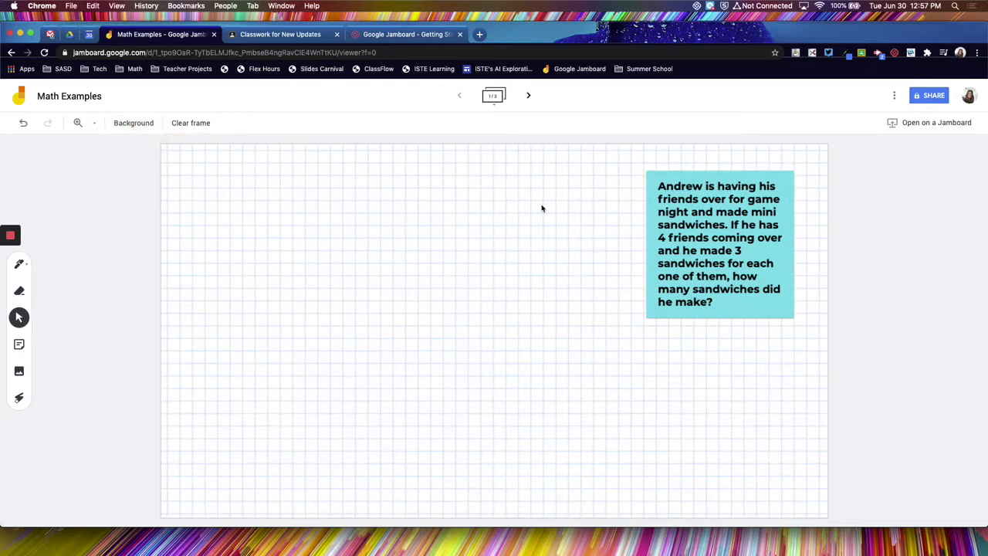
Try the dark blue and black backgrounds on the frame, and return it to the squares background.
left_click(147, 124)
left_click(212, 147)
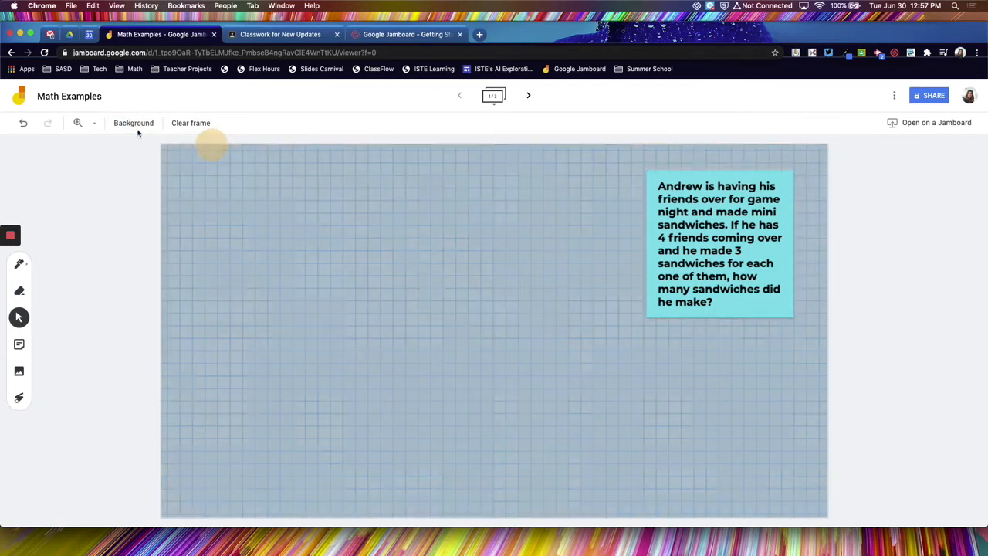
left_click(133, 123)
left_click(230, 147)
left_click(135, 124)
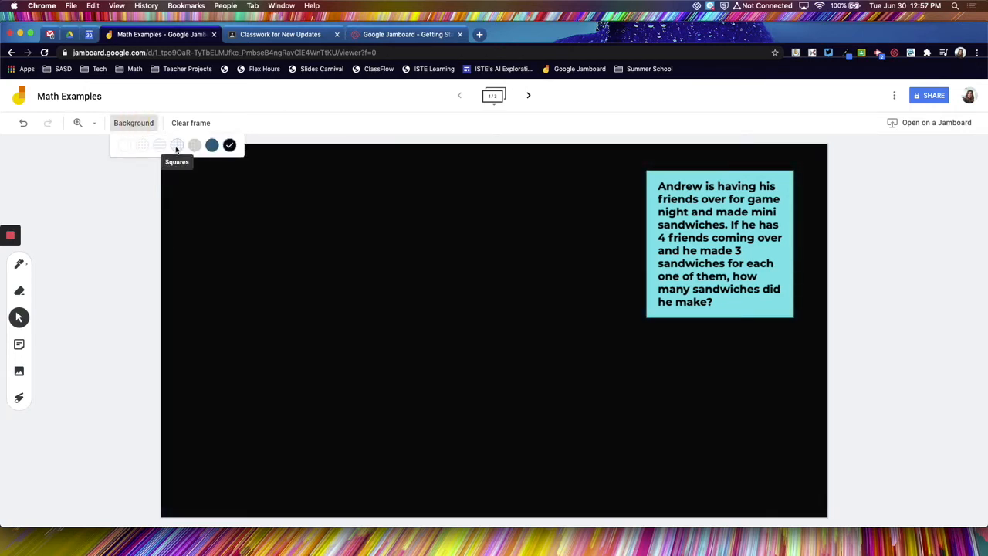
left_click(177, 147)
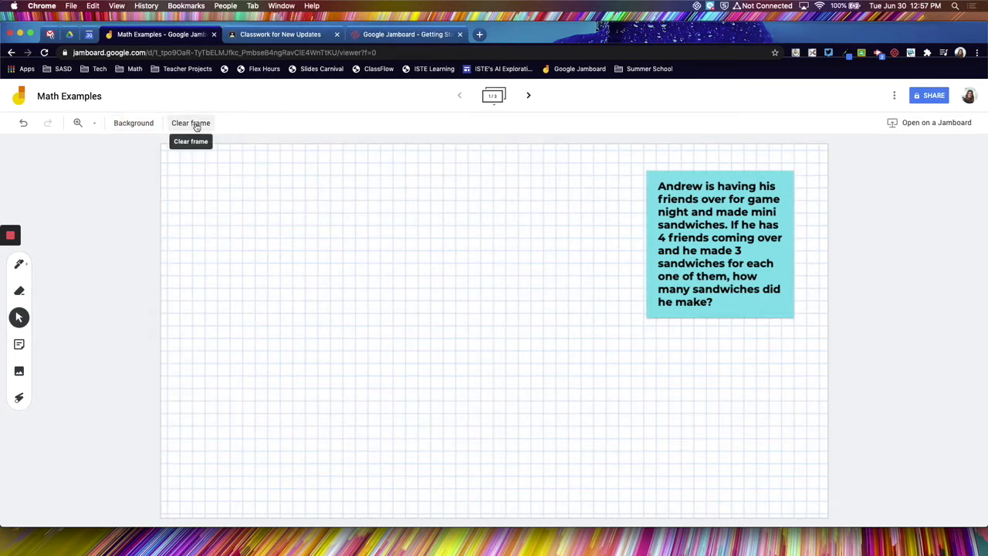
Clear everything from the frame and undo the clearing.
left_click(196, 126)
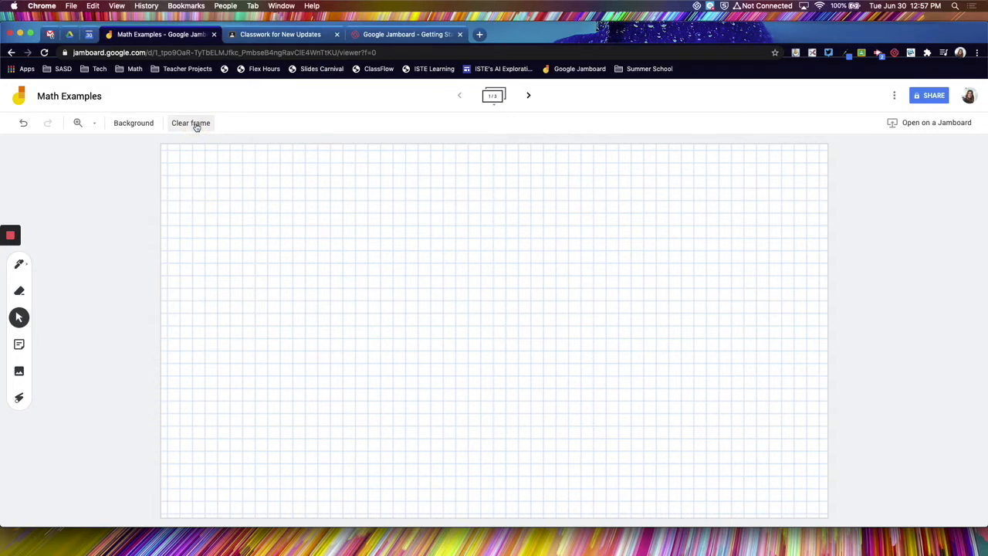
left_click(24, 125)
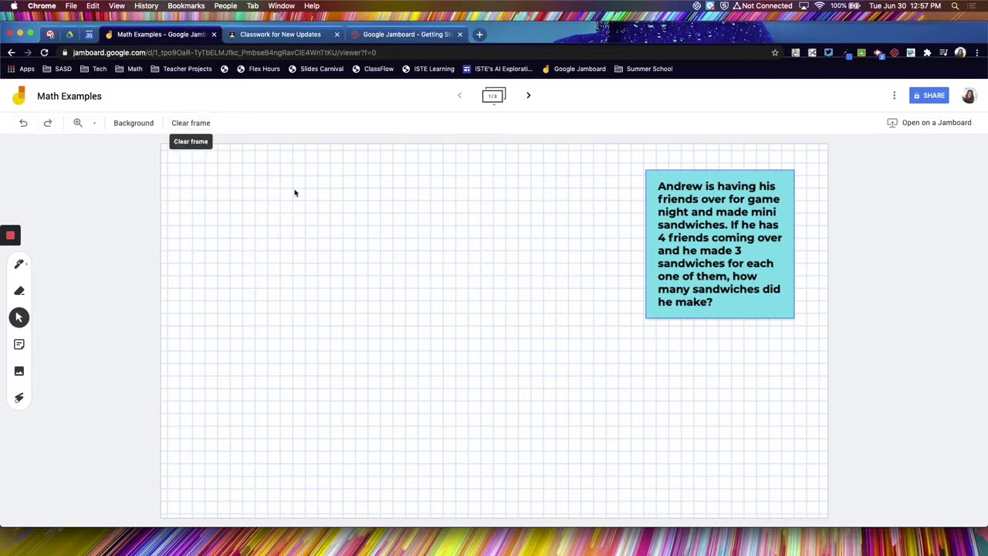
Draw a thin horizontal teal line with the pen in the left part of the frame.
left_click(21, 265)
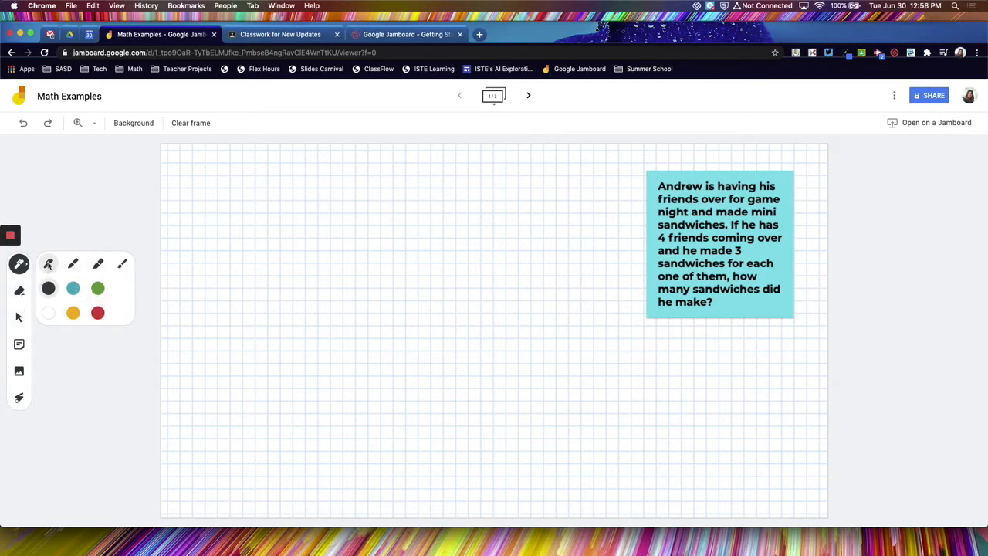
left_click(73, 289)
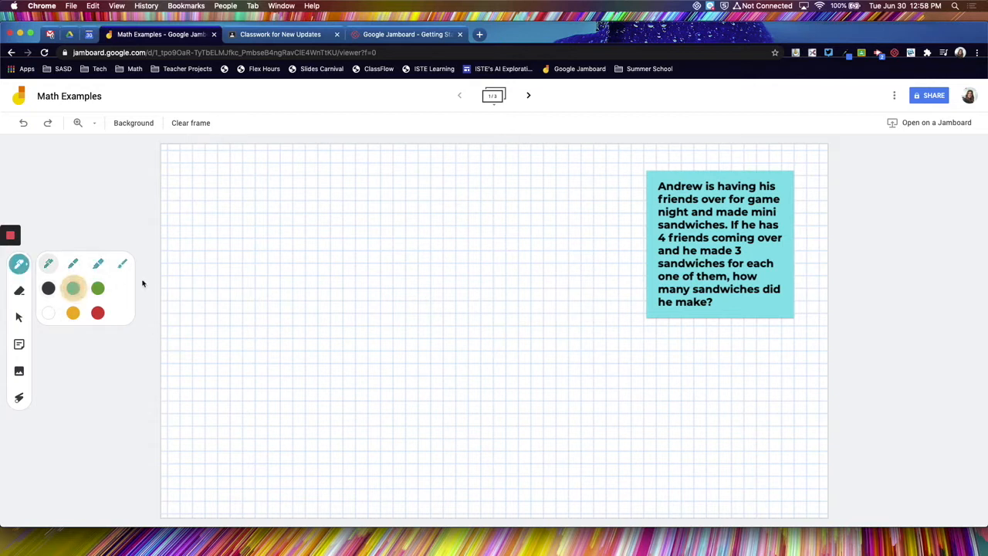
left_click_drag(205, 263, 311, 266)
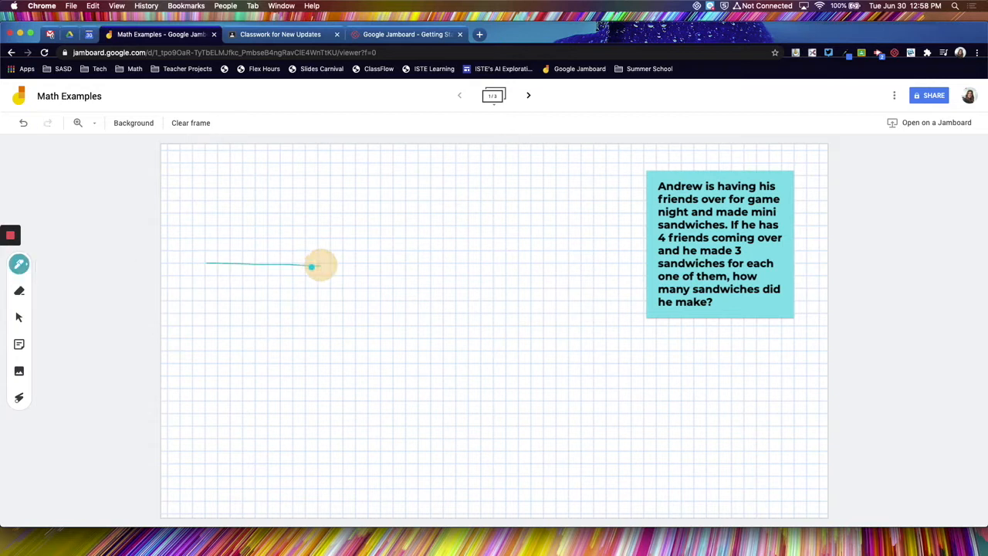
Draw a looping teal stroke with the marker just above the thin pen line.
left_click(28, 268)
left_click(28, 264)
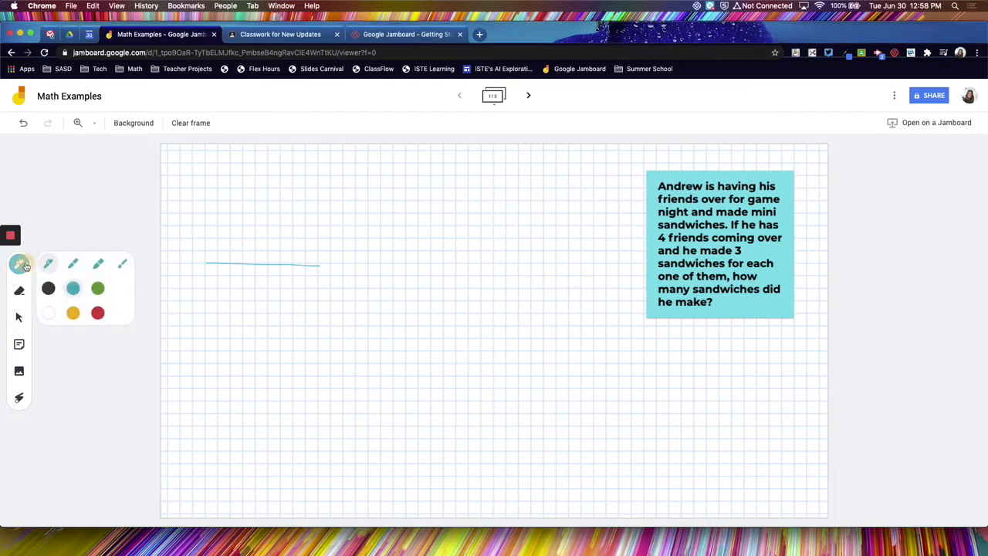
left_click(75, 264)
mouse_move(204, 244)
left_mouse_down()
mouse_move(335, 236)
mouse_move(284, 229)
mouse_move(341, 247)
left_mouse_up()
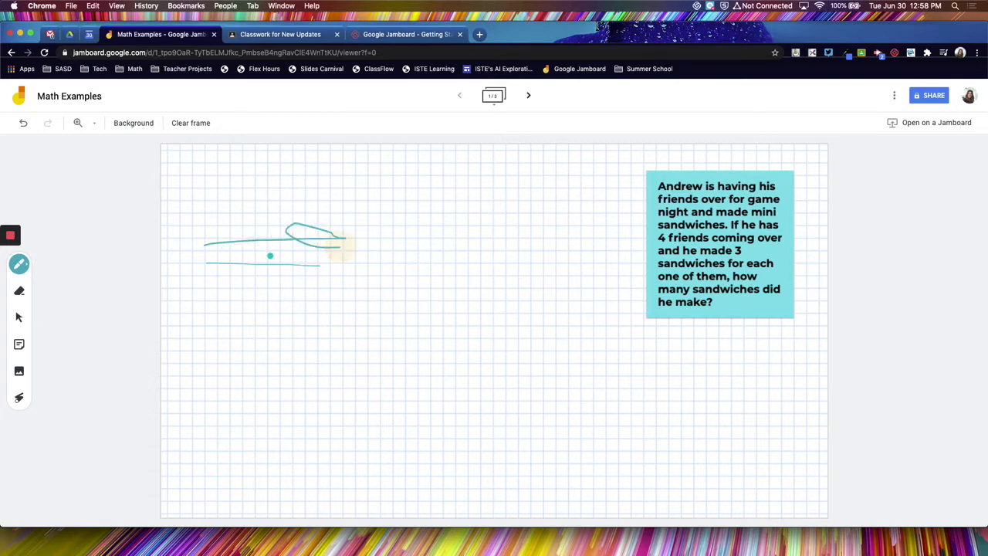
Draw a wide teal highlighter stroke near the frame's upper left, and a teal brush stroke just above it.
left_click(27, 266)
left_click(98, 262)
left_click_drag(228, 206, 456, 194)
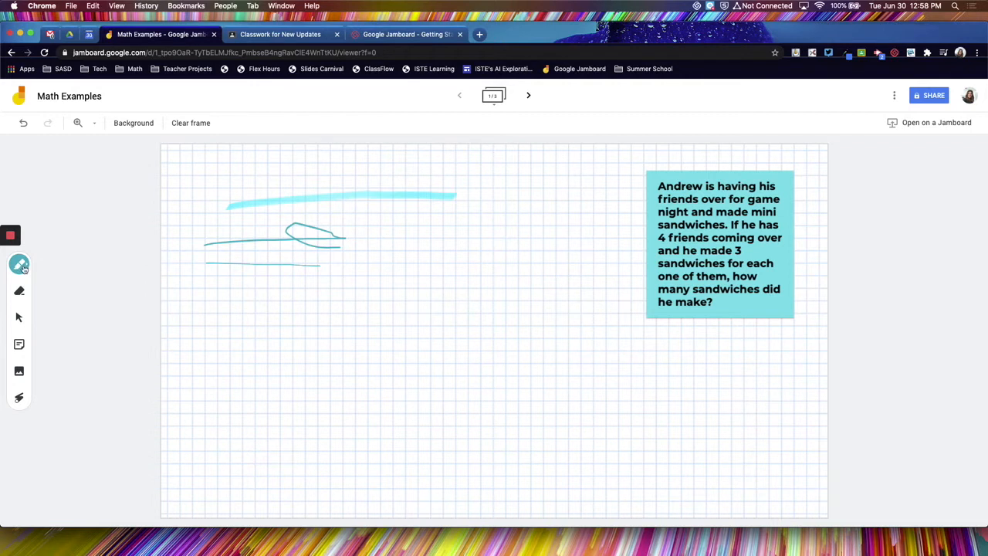
left_click(23, 267)
left_click(121, 262)
left_click_drag(256, 187, 434, 174)
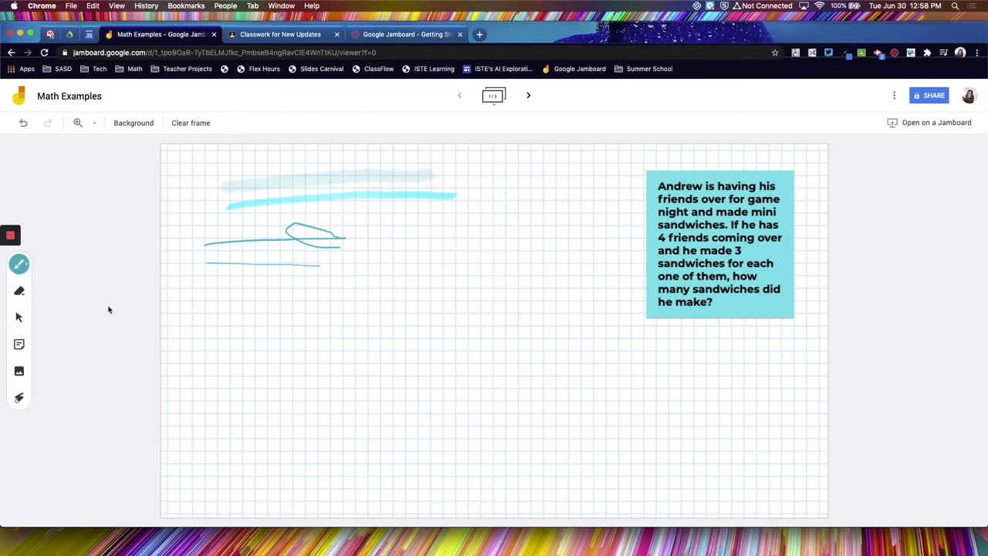
Erase the thin pen line and the looping marker stroke, keeping the highlighter and brush strokes.
left_click(21, 294)
mouse_move(201, 245)
left_mouse_down()
mouse_move(291, 227)
mouse_move(332, 273)
mouse_move(222, 266)
left_mouse_up()
left_click_drag(293, 266, 240, 260)
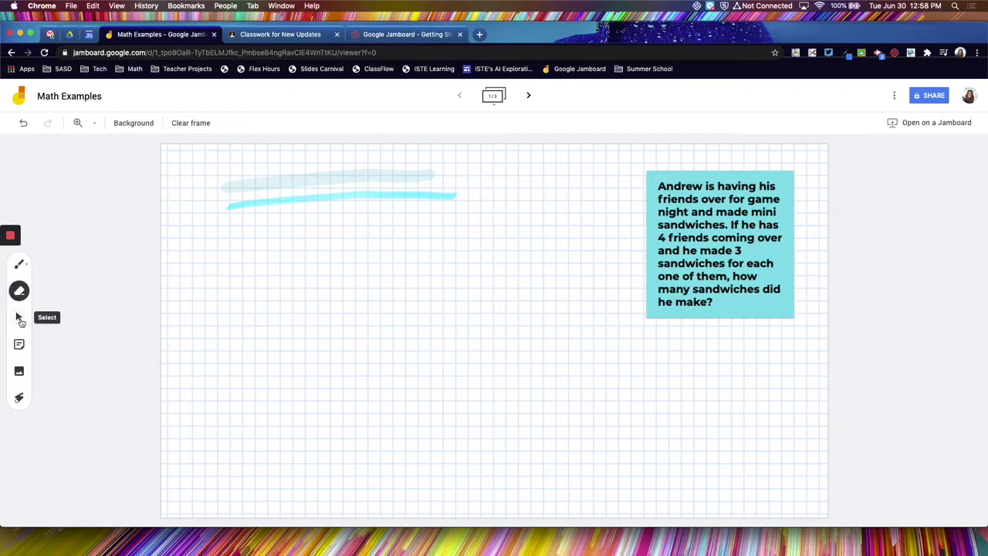
Move the word-problem sticky note slightly closer to the frame's upper-right corner.
left_click(20, 319)
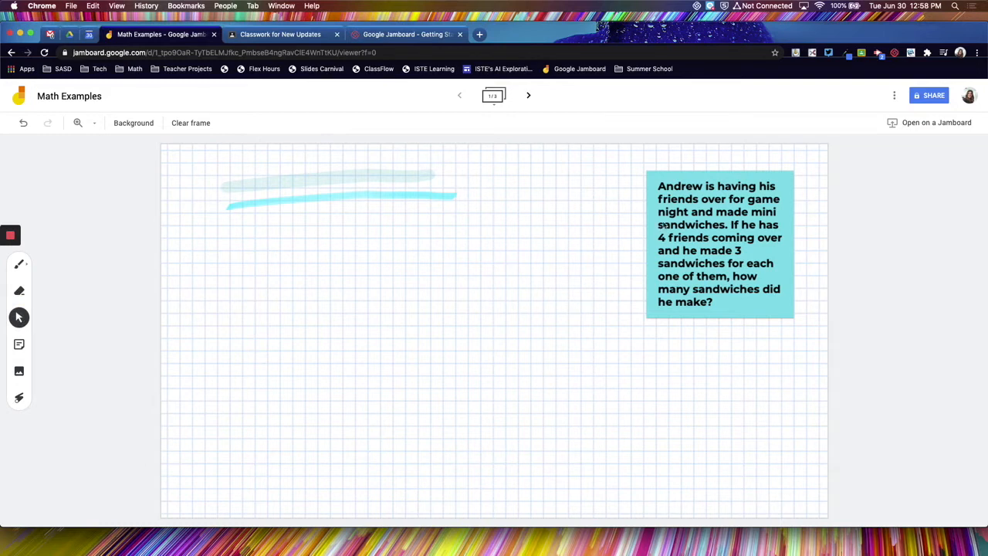
left_click(652, 202)
mouse_move(741, 193)
left_mouse_down()
mouse_move(713, 186)
mouse_move(750, 185)
left_mouse_up()
mouse_move(654, 309)
left_mouse_down()
mouse_move(580, 342)
mouse_move(644, 298)
mouse_move(654, 309)
left_mouse_up()
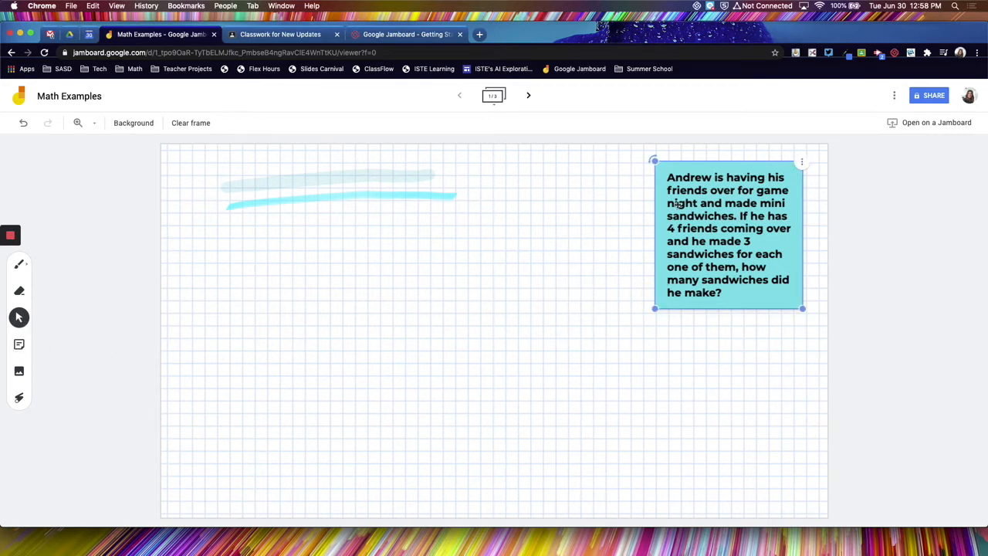
Add a transparent sticky note reading "Example Problem" and dismiss the next blank note.
left_click(19, 346)
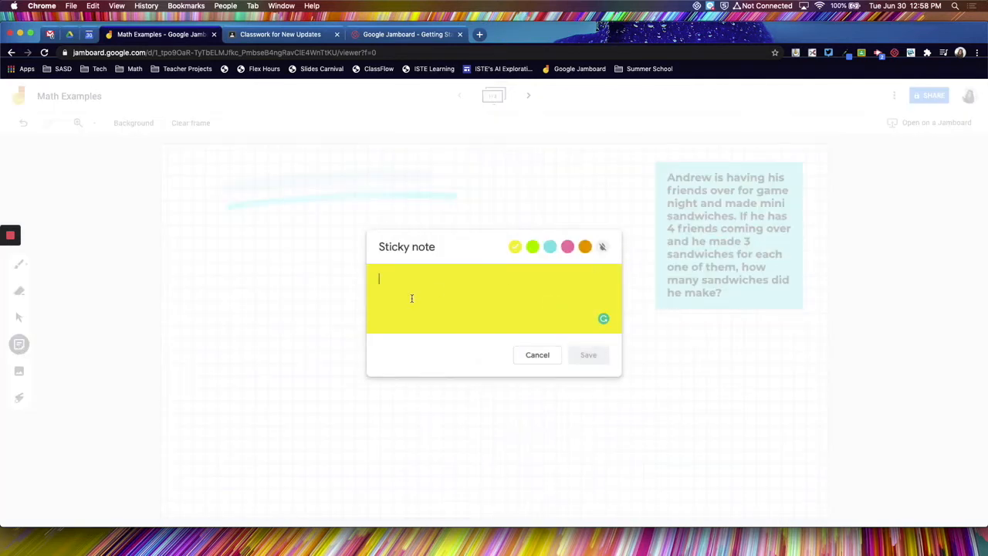
type("E")
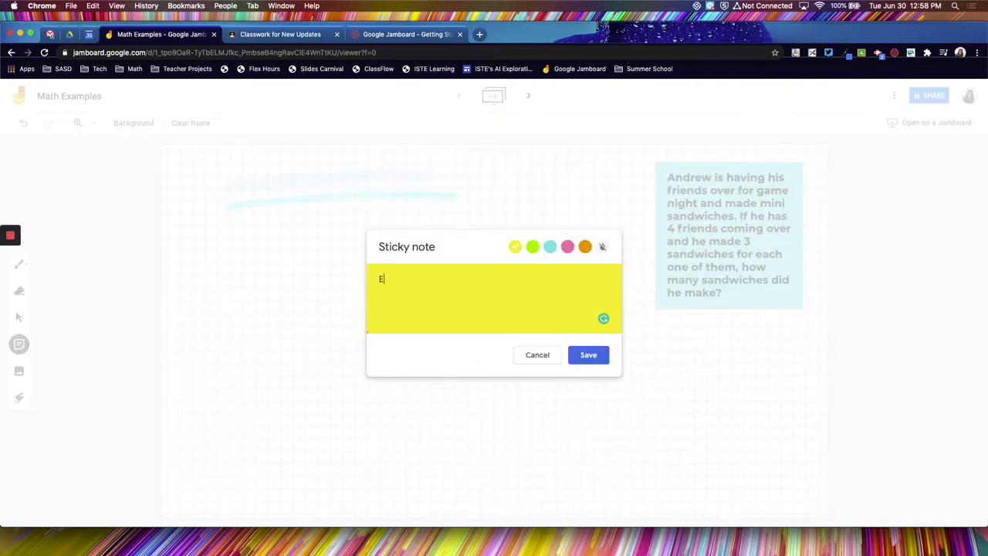
type("xample Problem")
left_click(602, 247)
left_click(588, 354)
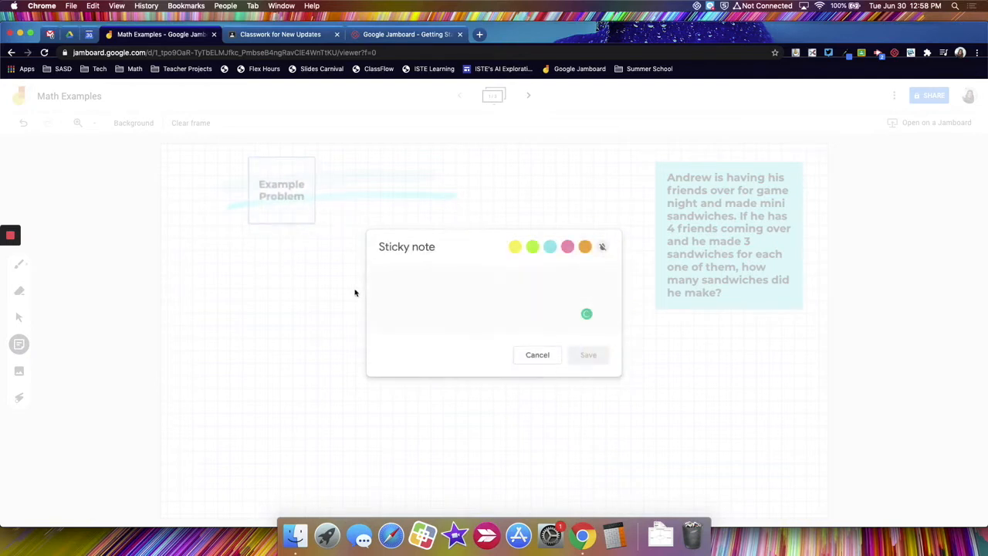
left_click(539, 358)
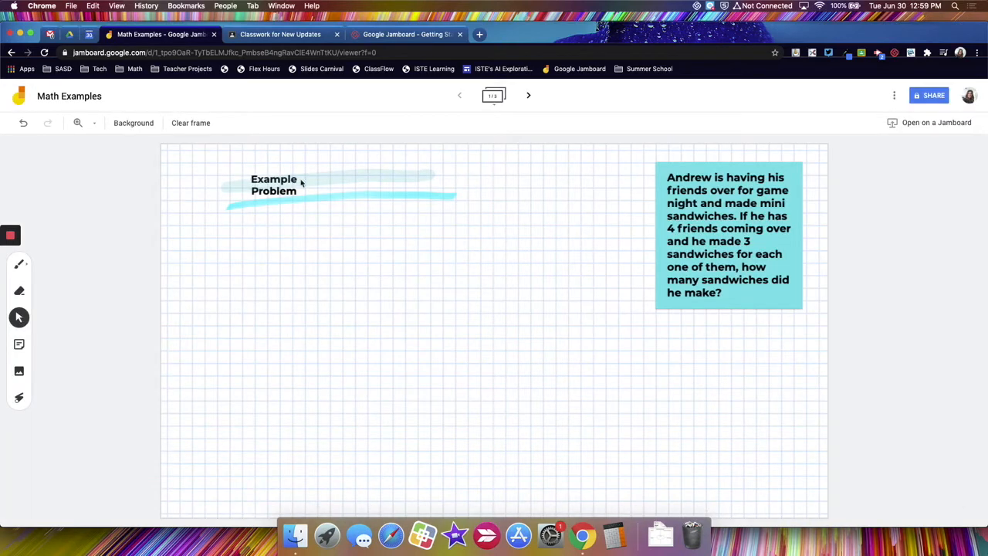
Move the "Example Problem" note below the highlighter stroke near the frame's left edge and enlarge it slightly.
left_click(268, 179)
left_click_drag(268, 180, 207, 315)
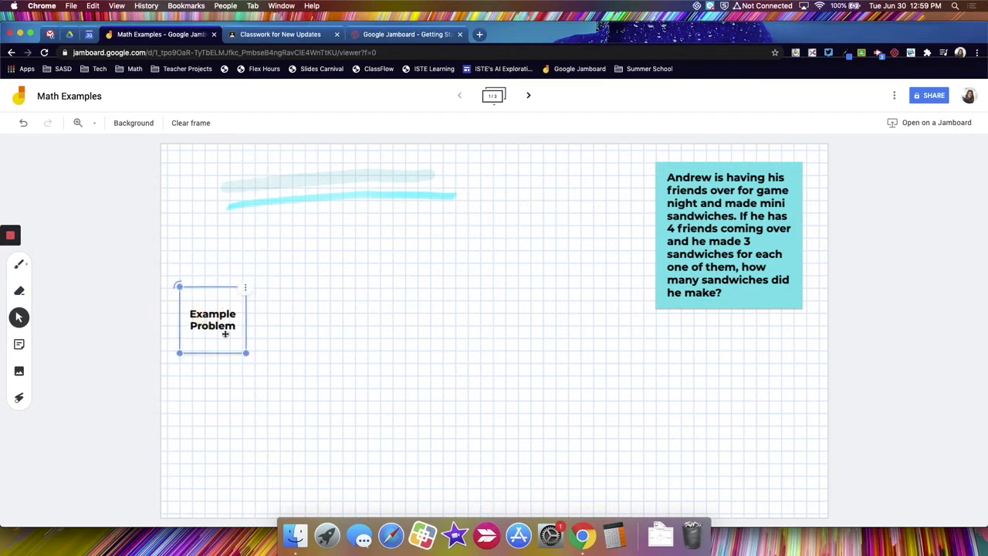
left_click_drag(246, 353, 274, 367)
left_click_drag(210, 322, 231, 314)
Rotate the "Example Problem" note slightly counterclockwise and deselect it.
mouse_move(198, 275)
left_mouse_down()
mouse_move(181, 289)
mouse_move(195, 282)
left_mouse_up()
left_click(293, 313)
left_click(255, 315)
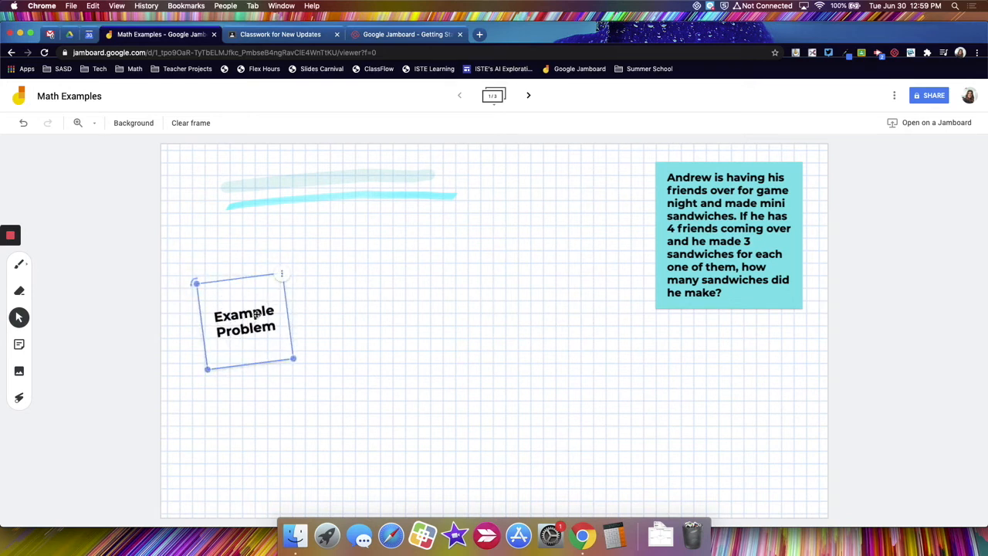
left_click(711, 230)
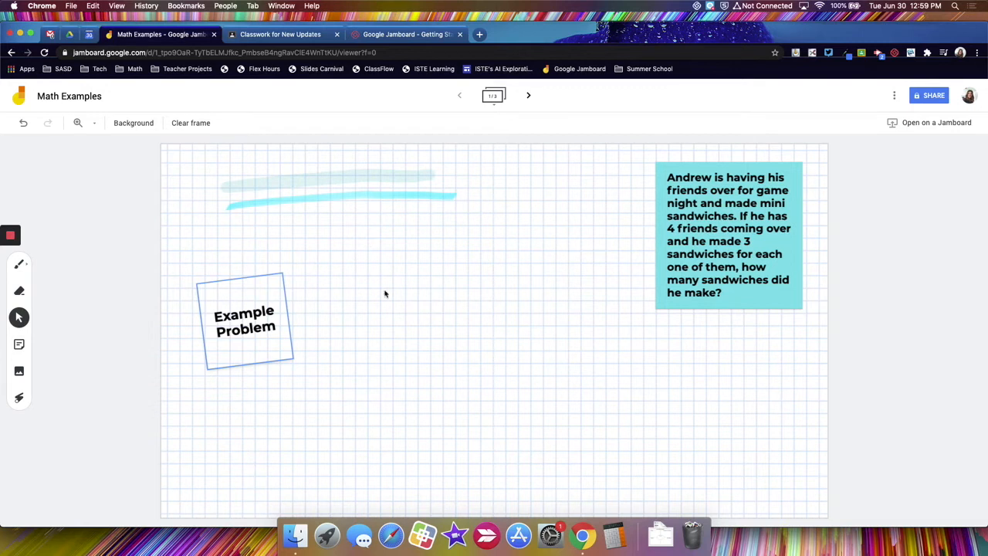
Search Google Images for "tree" and insert the photo of the gnarled forest tree into the frame.
left_click(20, 374)
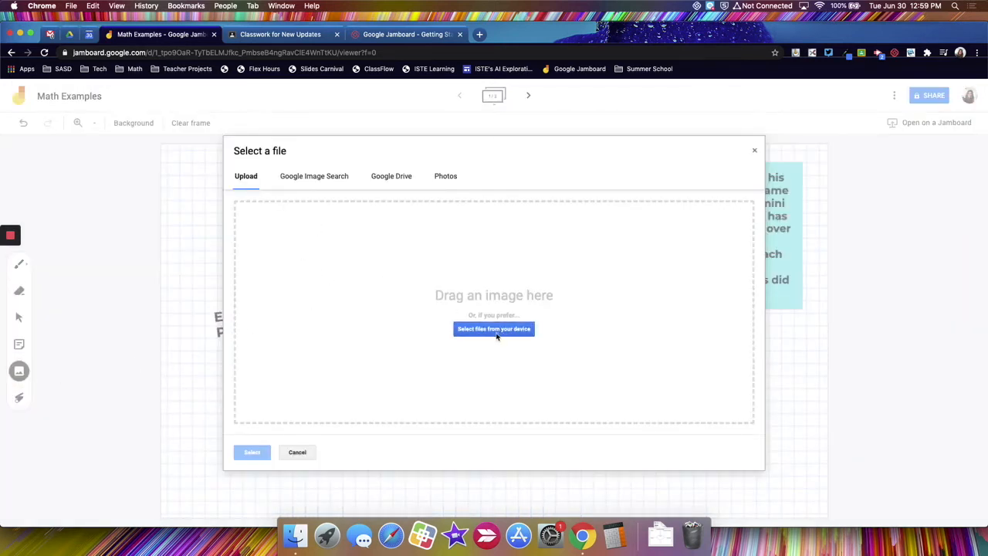
left_click(315, 178)
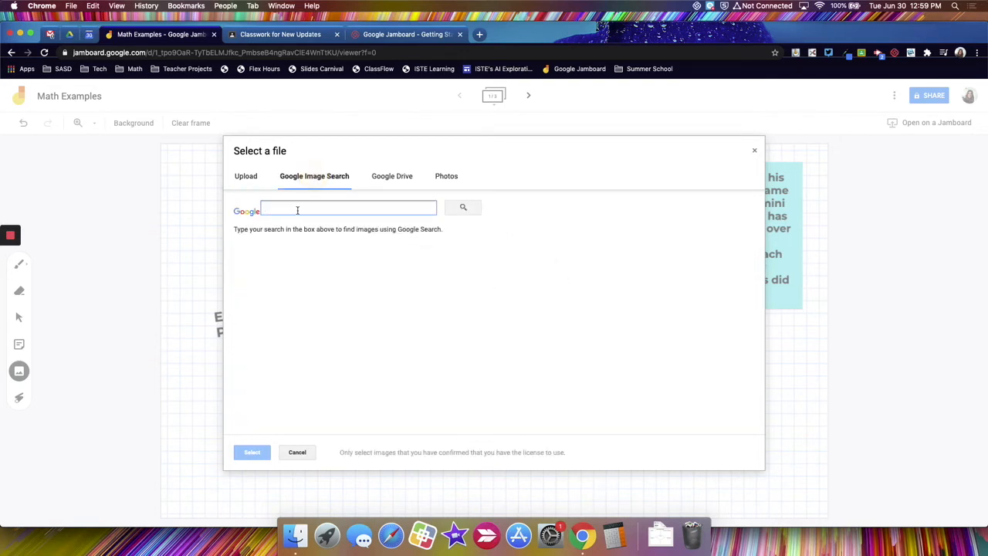
type("t")
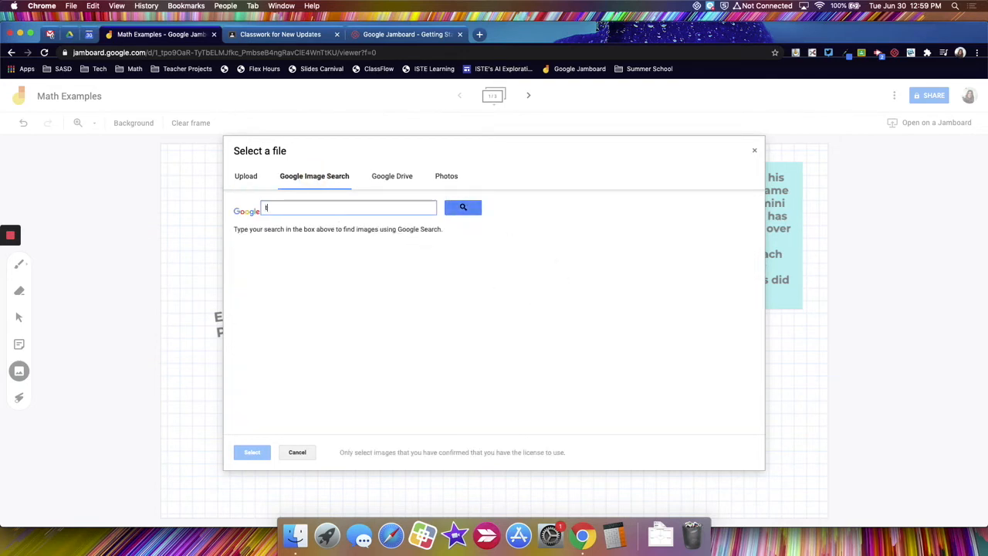
type("ree")
key("Return")
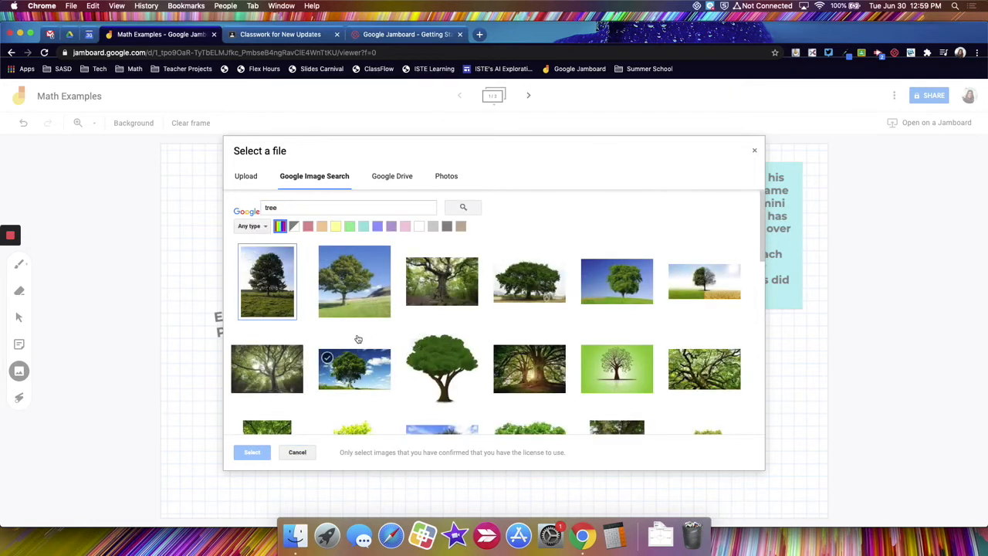
left_click(413, 280)
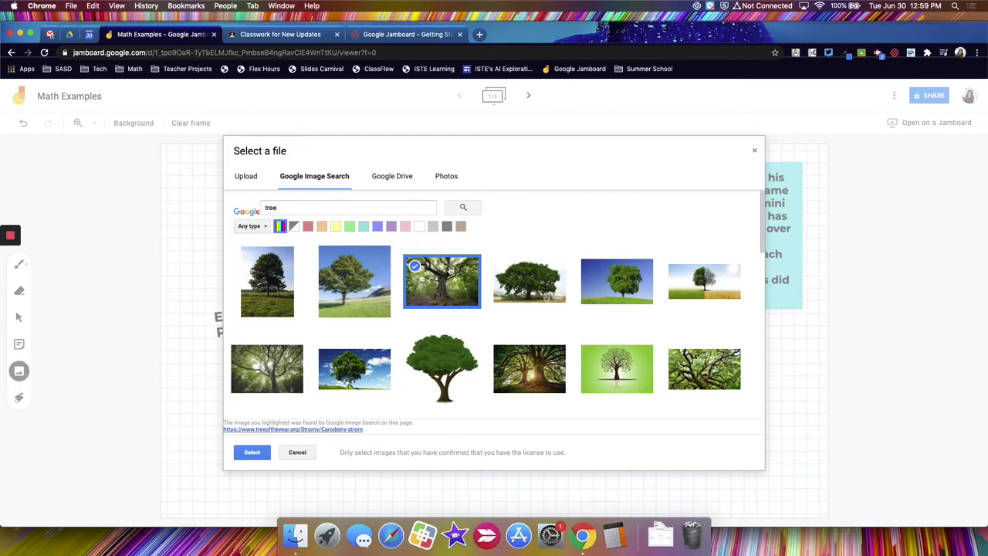
left_click(251, 451)
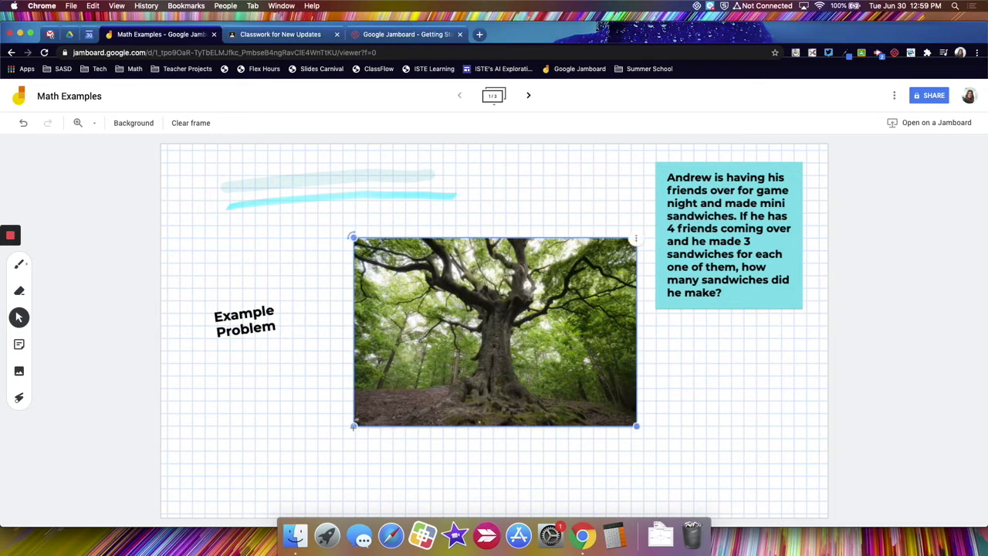
Shrink the tree photo to less than half its width and place it below the "Example Problem" note.
left_click_drag(352, 425, 511, 308)
left_click_drag(591, 279, 289, 413)
left_click(164, 369)
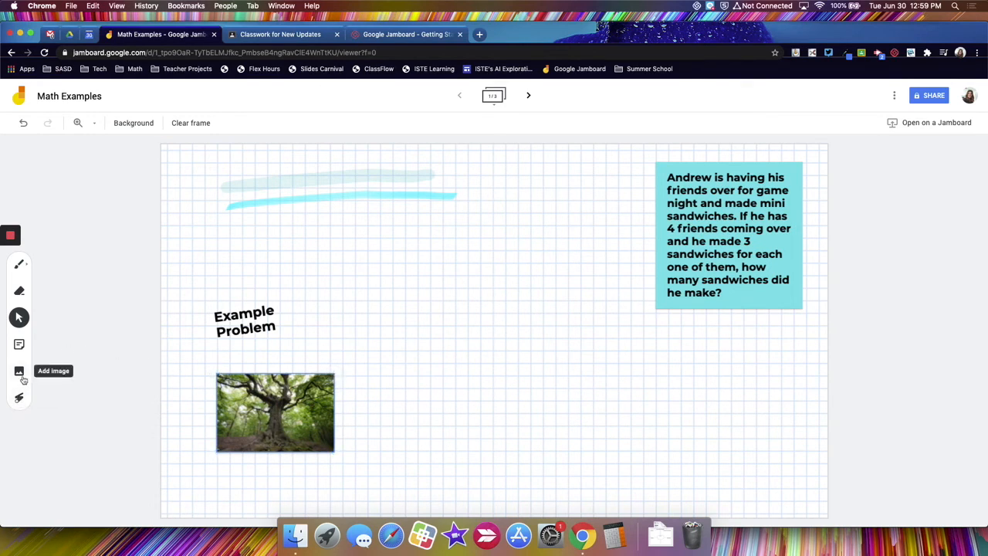
Browse the My Drive folders and image files available for insertion, and leave the file picker without inserting one.
left_click(20, 371)
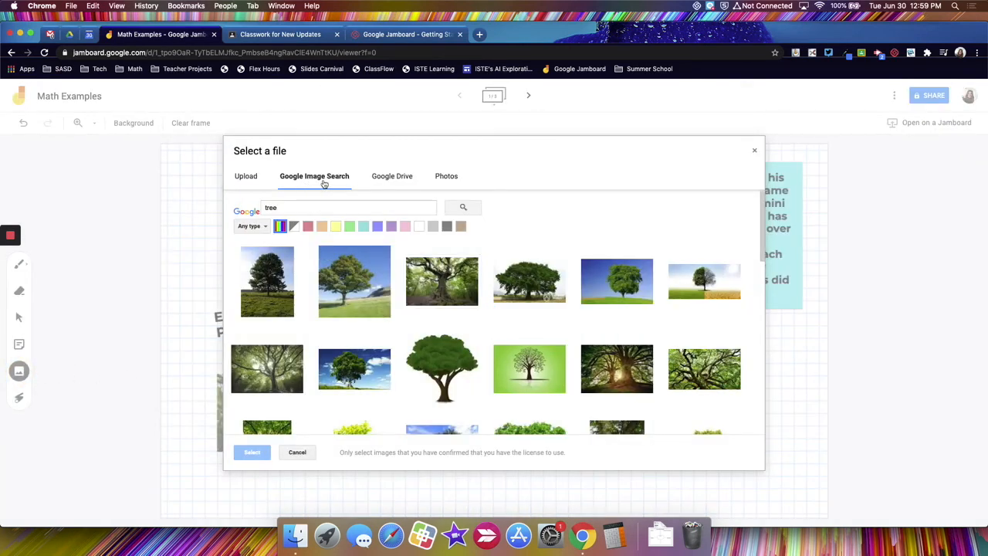
left_click(390, 178)
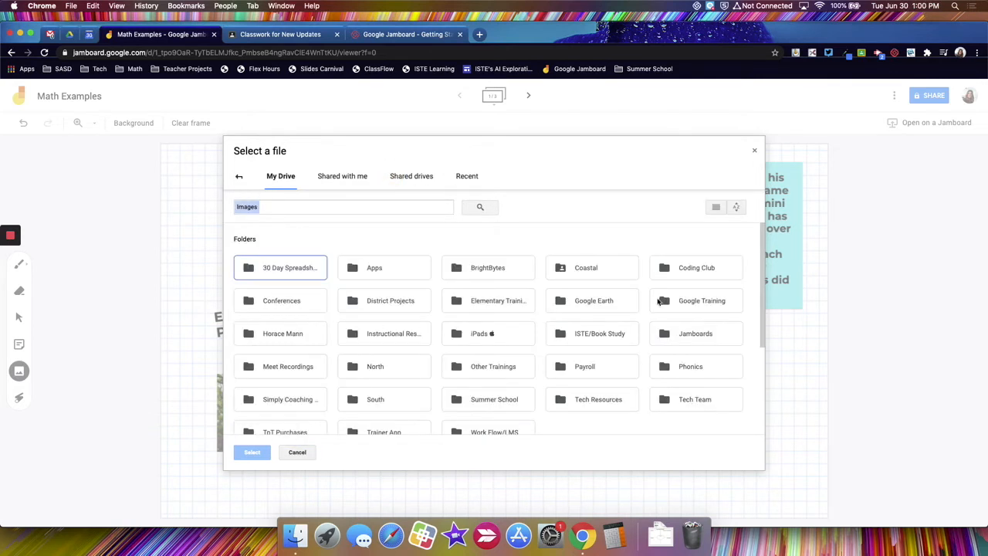
scroll(752, 347, "down", 3)
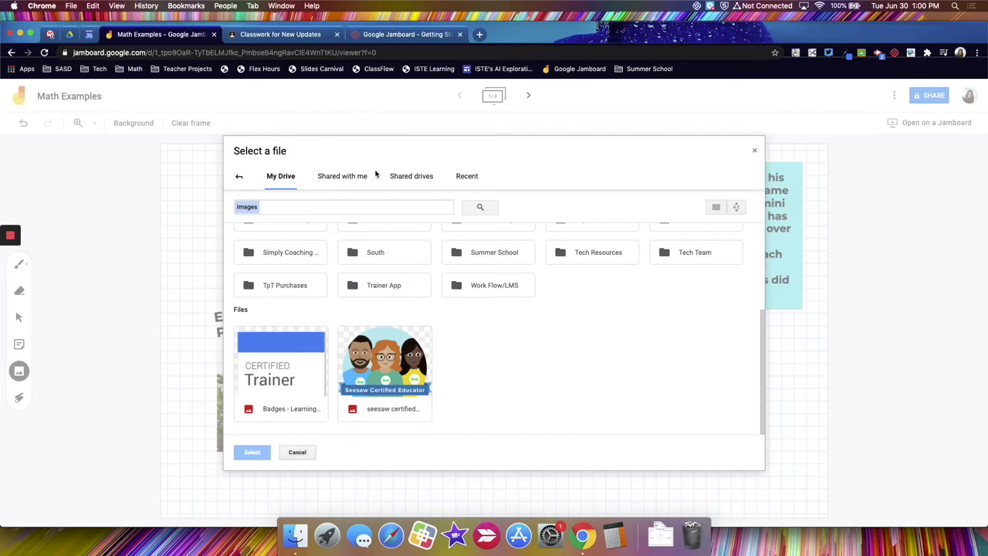
left_click(297, 454)
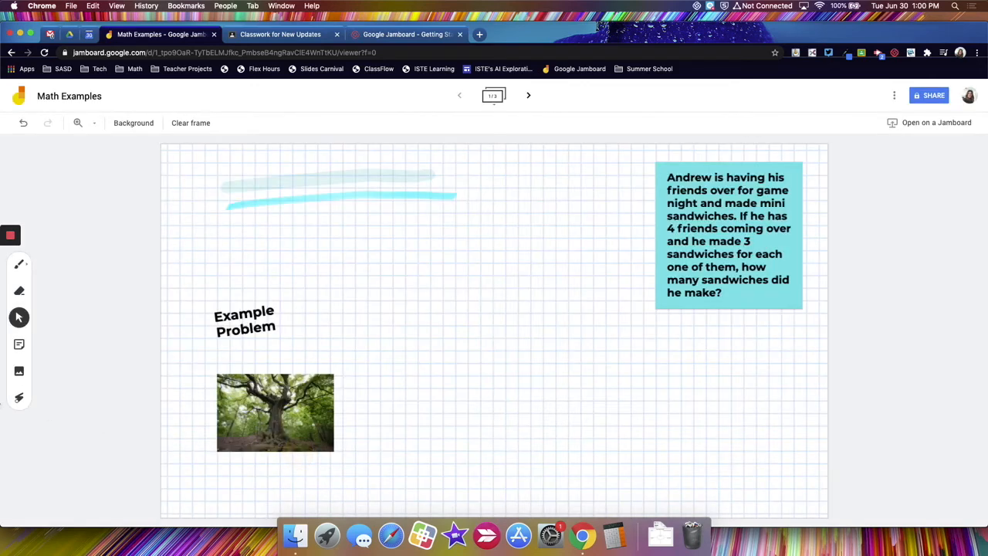
Sweep the laser pointer across the frame beneath the "Example Problem" note to highlight it.
left_click(19, 398)
left_click_drag(198, 352, 305, 331)
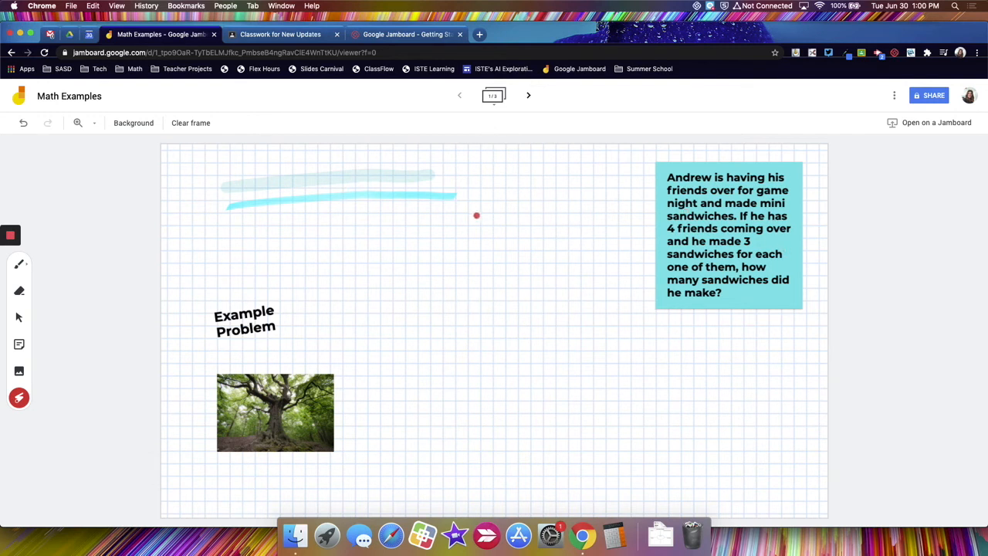
Go to the third frame with the y=4x+2 graph, return to the Select tool, and add a blank frame after it.
left_click(494, 96)
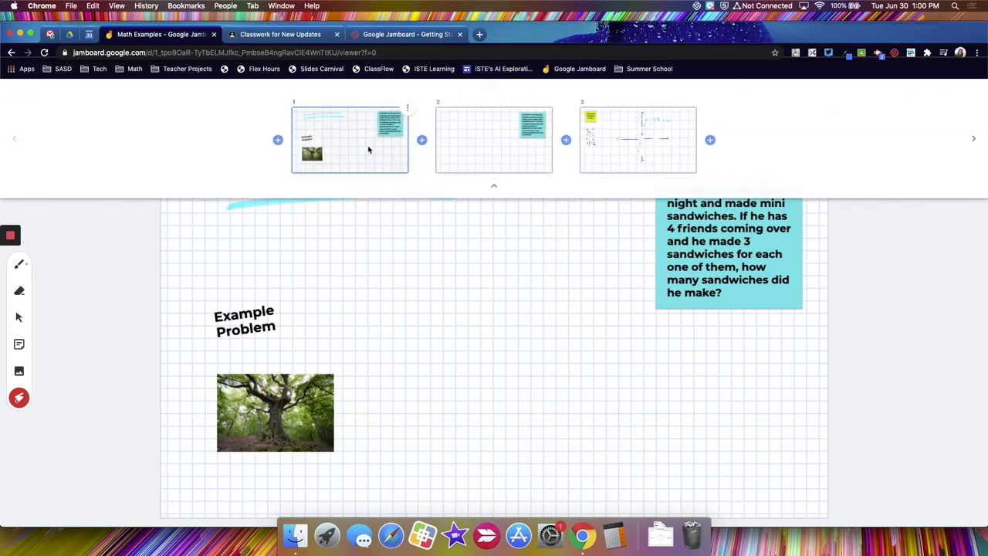
left_click(594, 147)
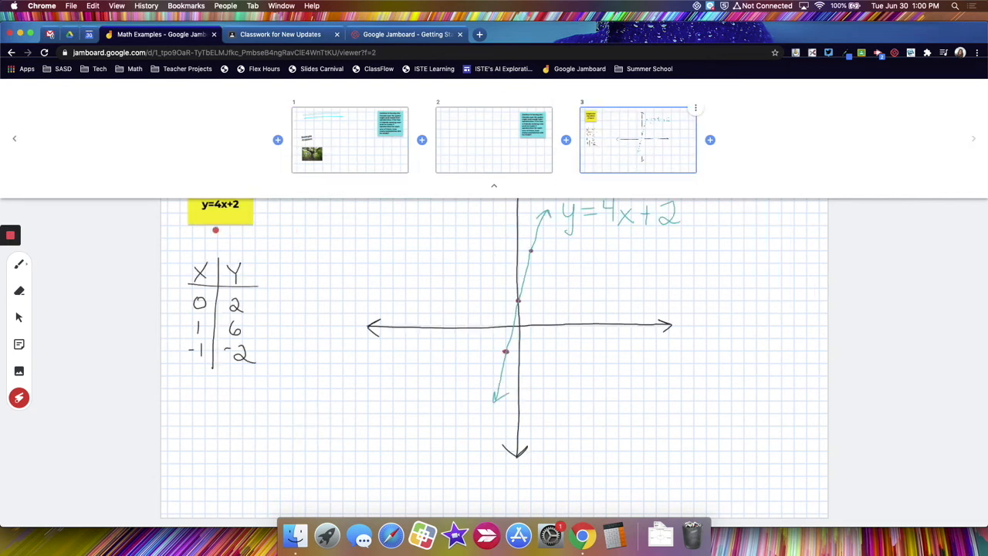
left_click(19, 317)
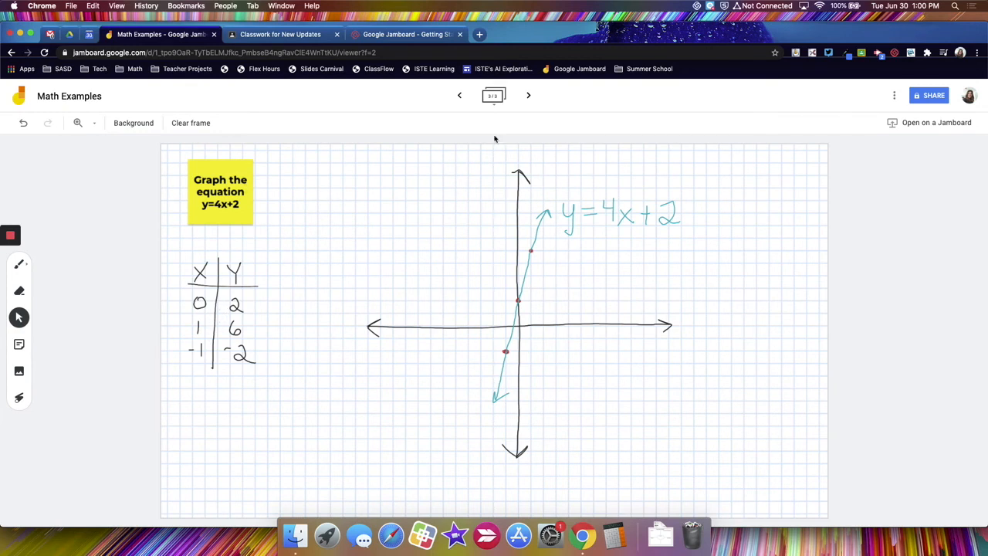
left_click(529, 97)
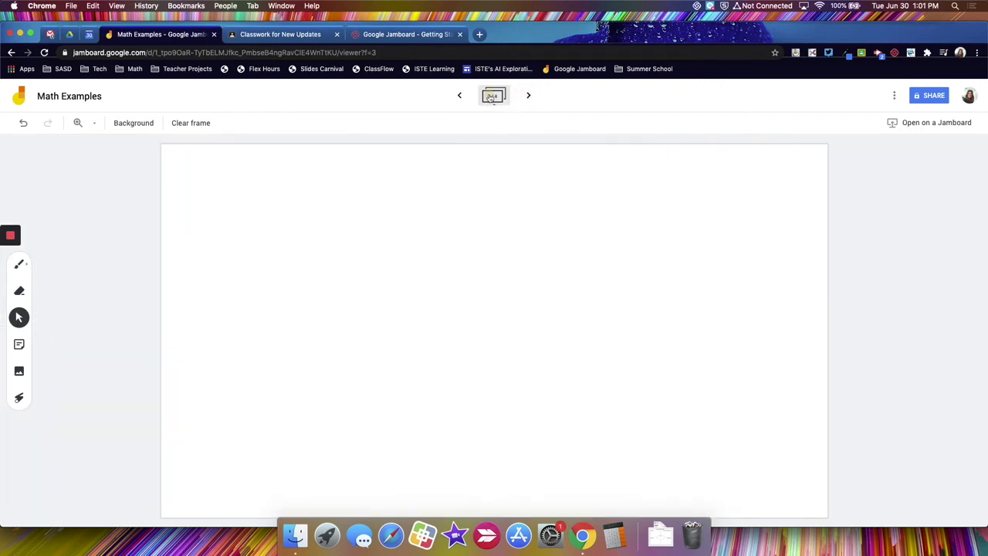
Reorder the frames so the y=4x+2 graph comes first and the tree photo frame third, and close the frame overview.
left_click(491, 96)
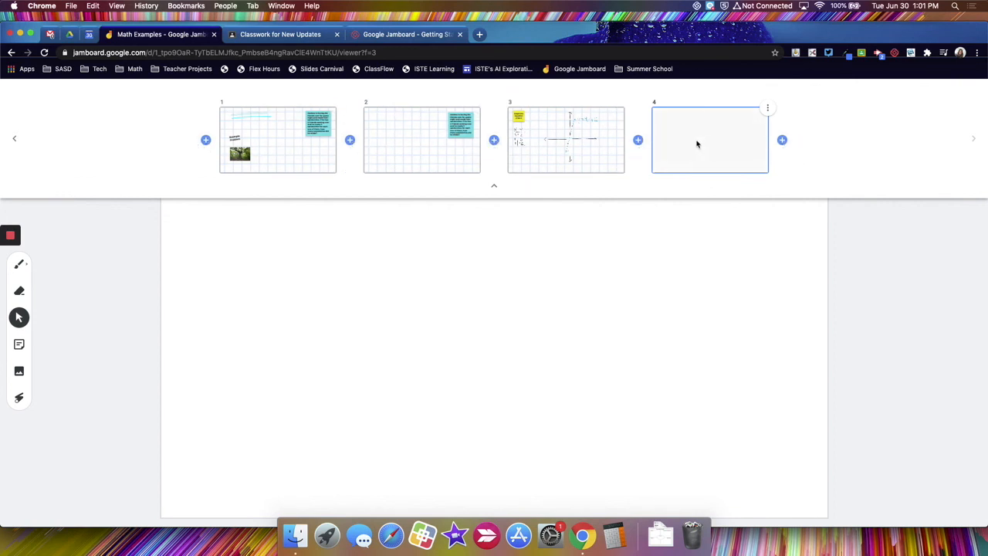
left_click_drag(574, 140, 217, 121)
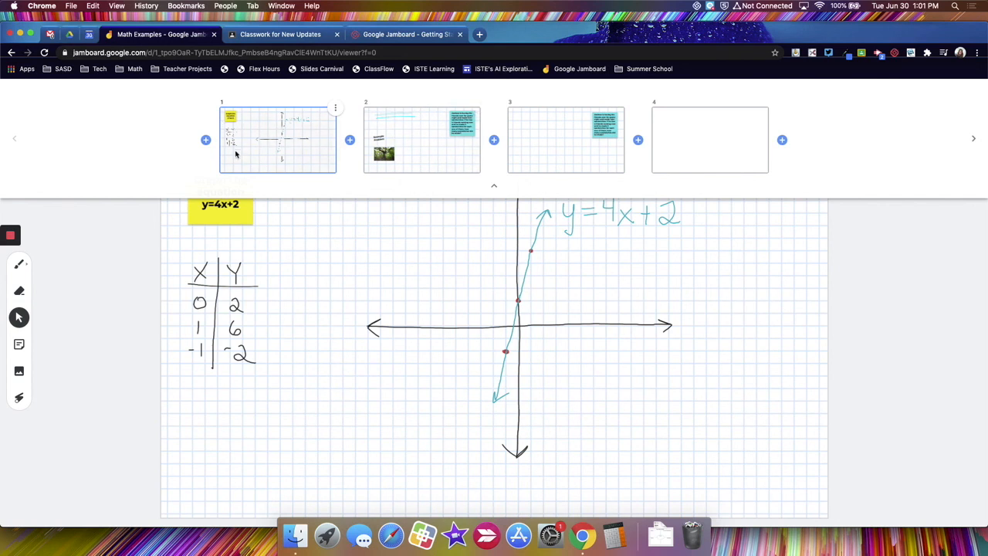
left_click_drag(423, 148, 610, 143)
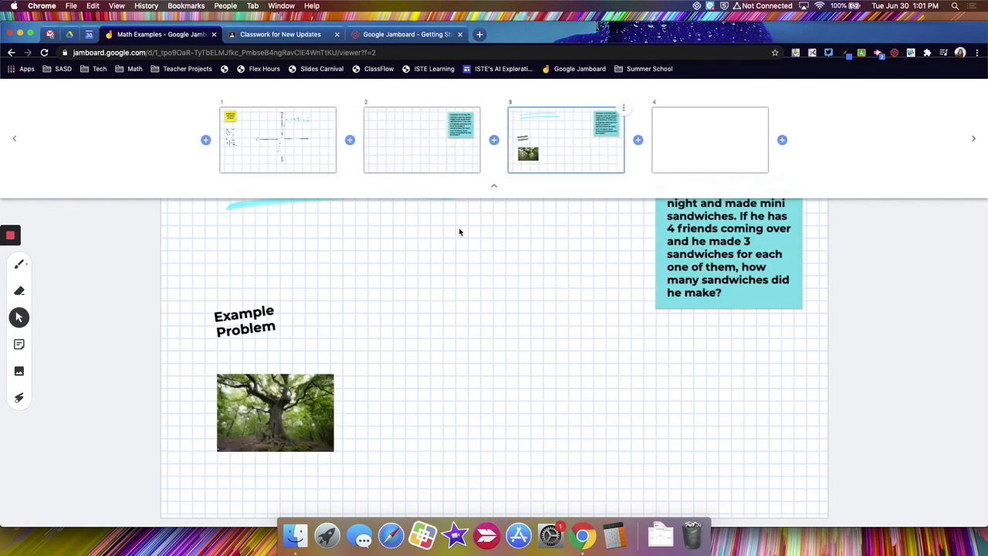
left_click(497, 186)
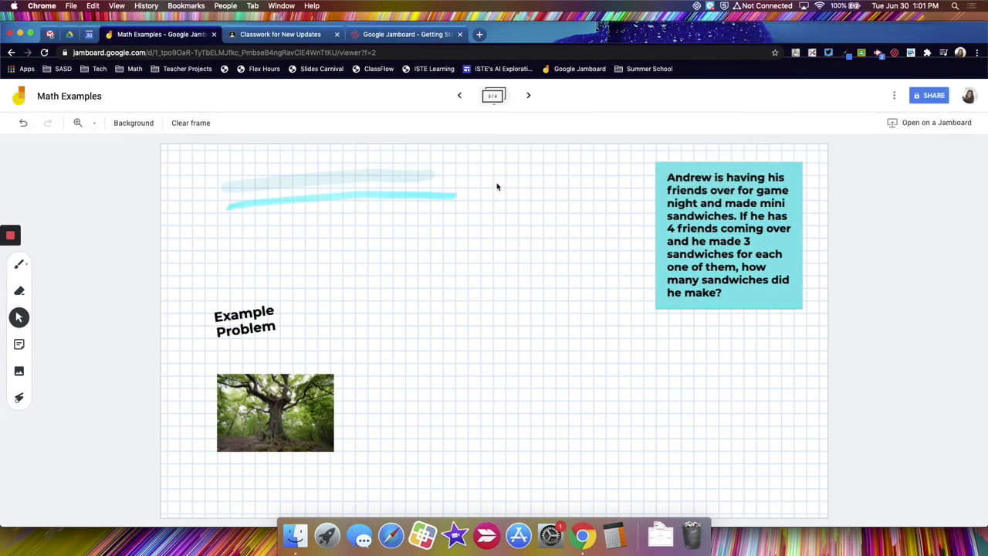